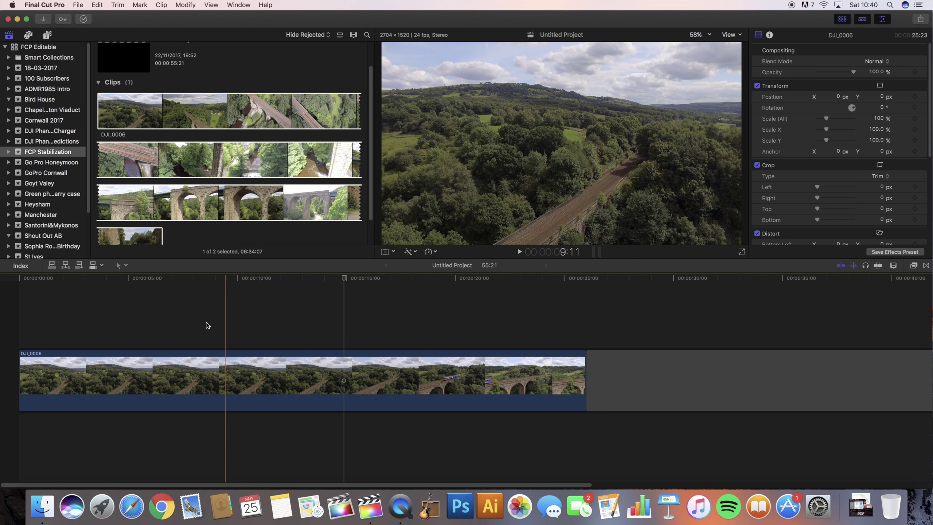
Split the DJI_0006 clip at 14:18 and delete the shaky opening part
key("space")
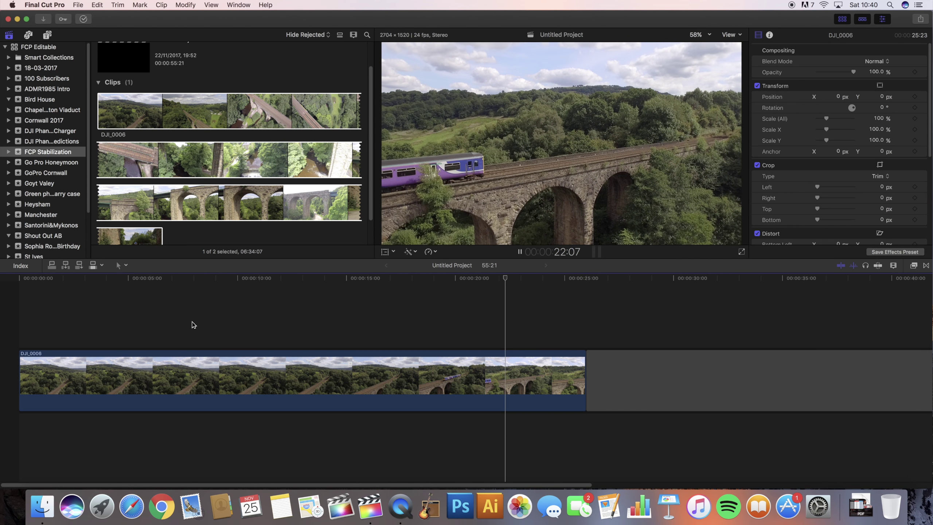
key("space")
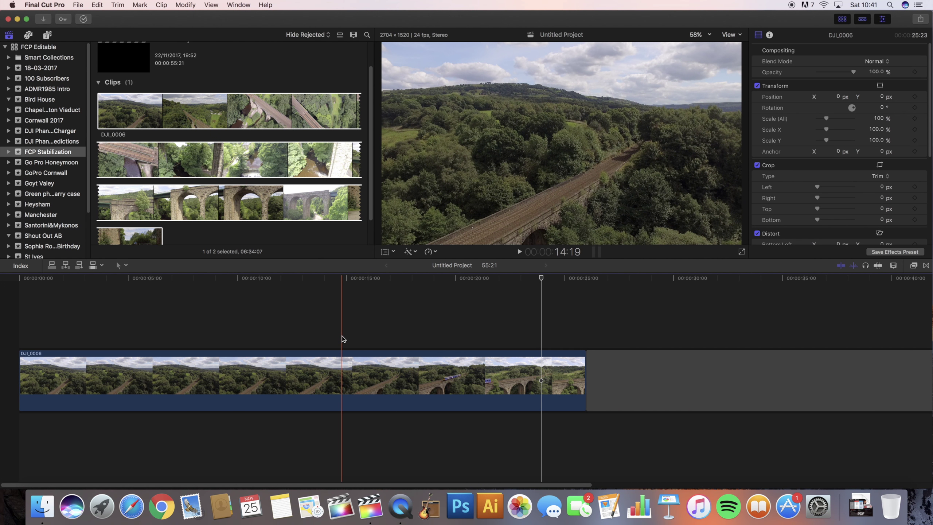
key("b")
left_click(341, 361)
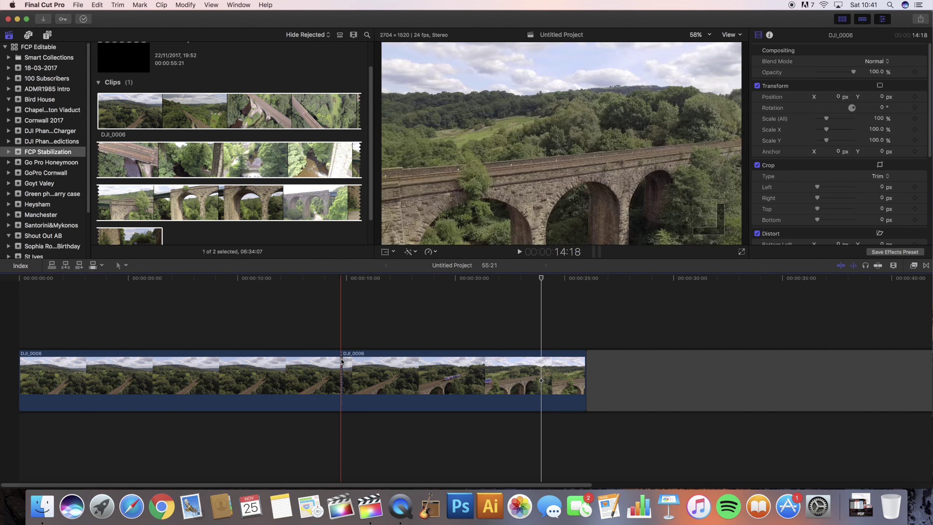
left_click(215, 368)
key("Delete")
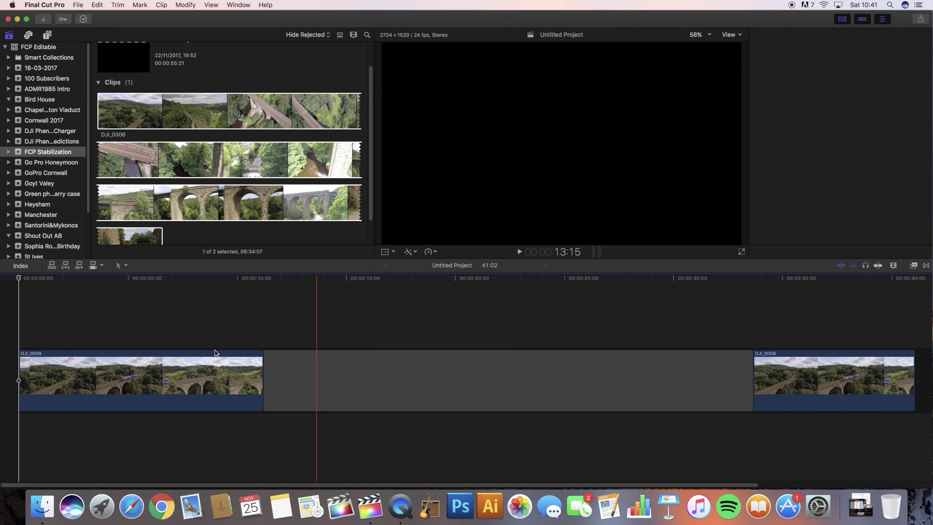
Split the trimmed clip again at 8:02 and delete the shaky piece after the cut
key("super+4")
key("Home")
key("space")
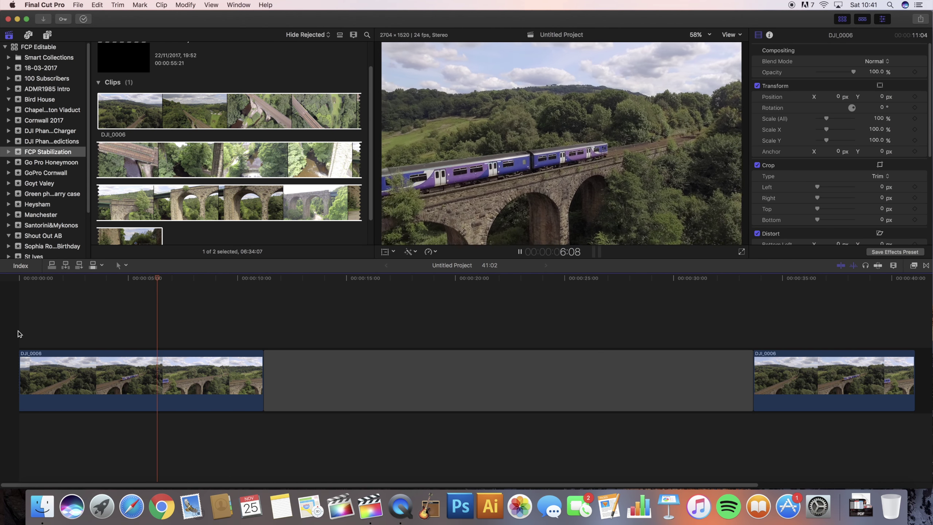
key("space")
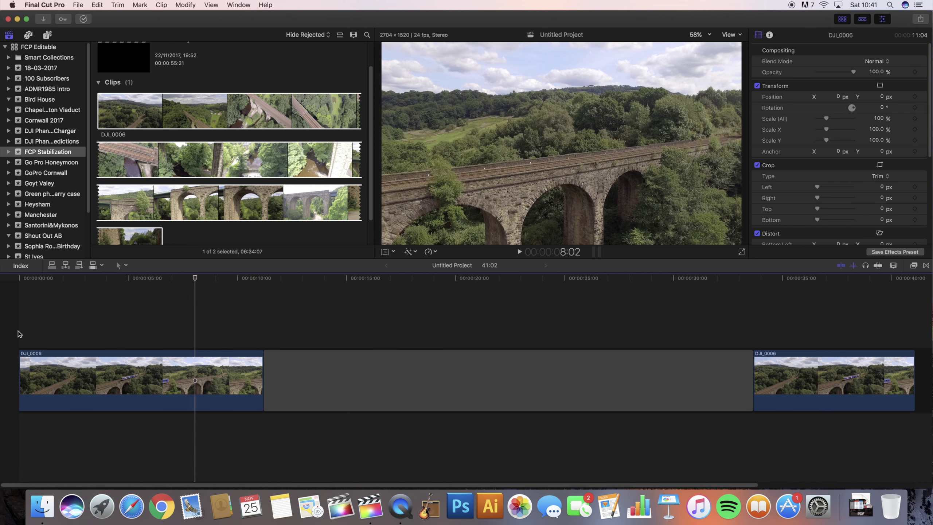
key("b")
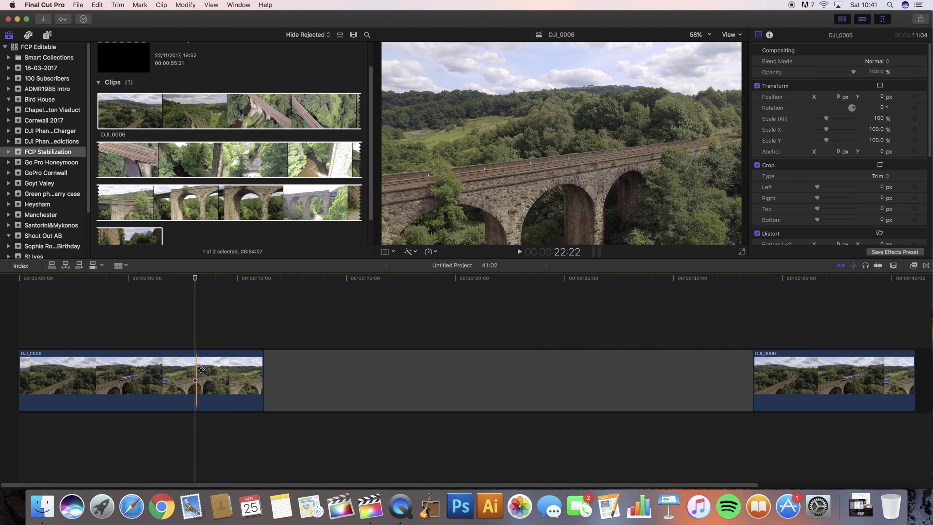
left_click(196, 368)
key("a")
left_click(214, 369)
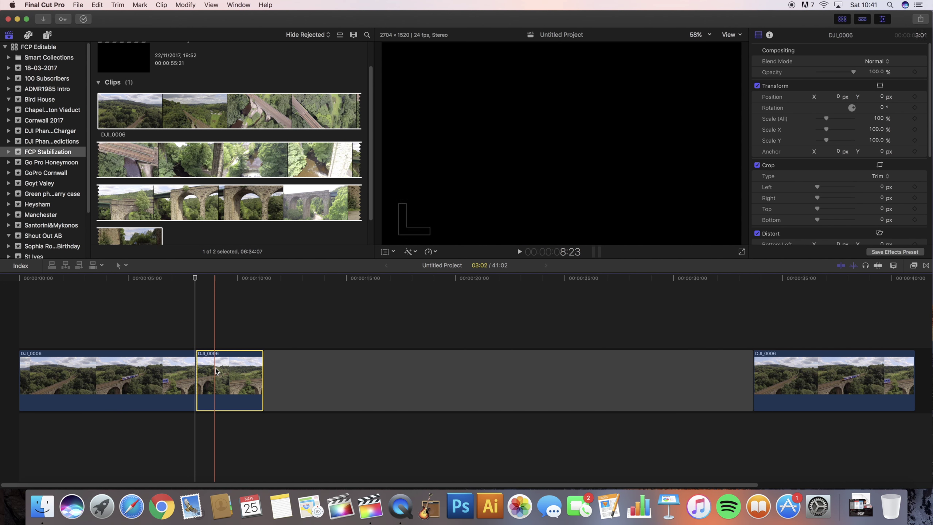
key("Delete")
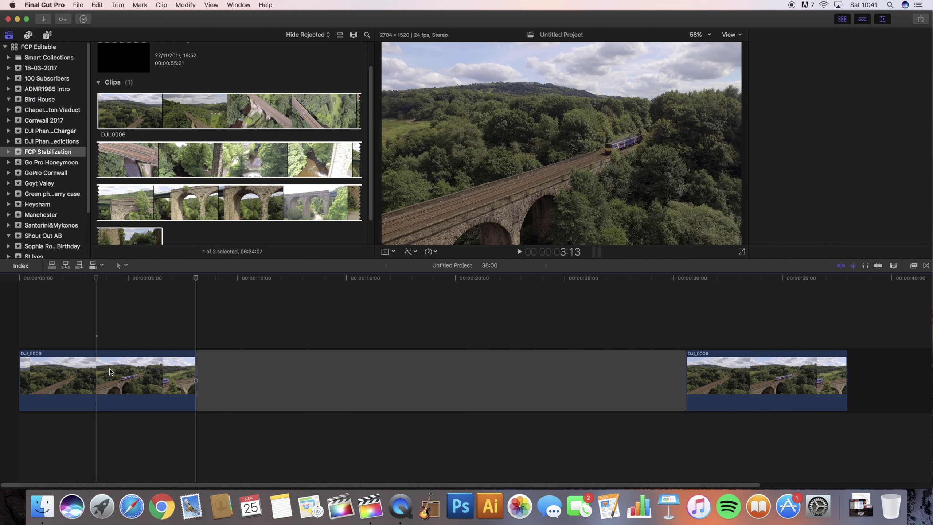
Enable Stabilization on the first DJI_0006 clip and show the background rendering progress
left_click(110, 372)
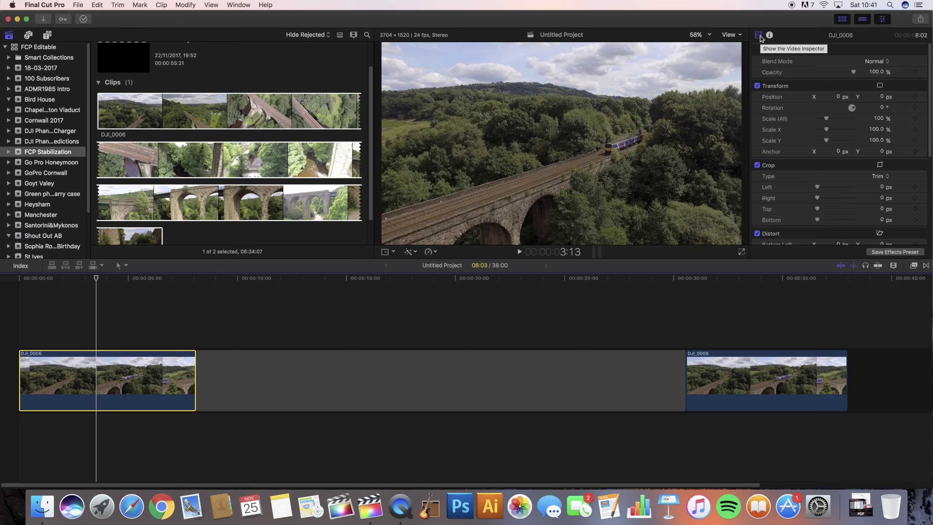
scroll(799, 80, "down", 5)
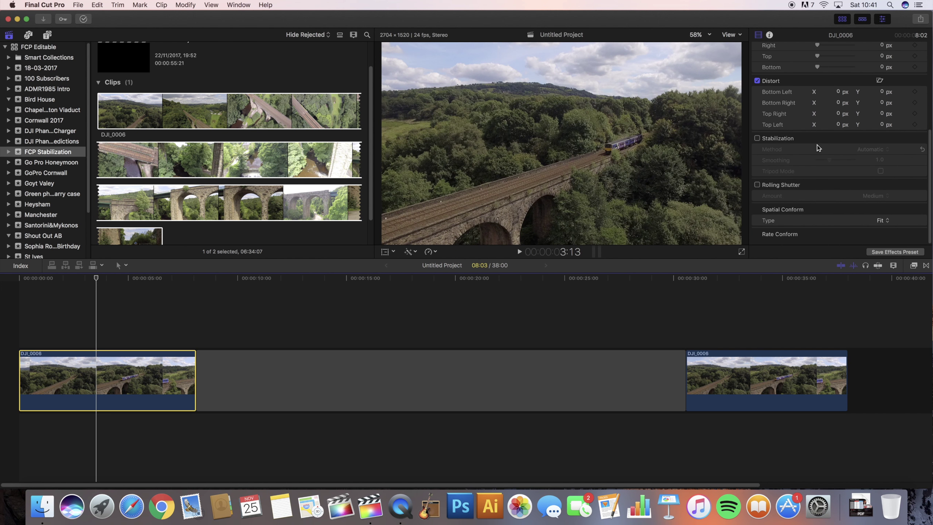
left_click(757, 139)
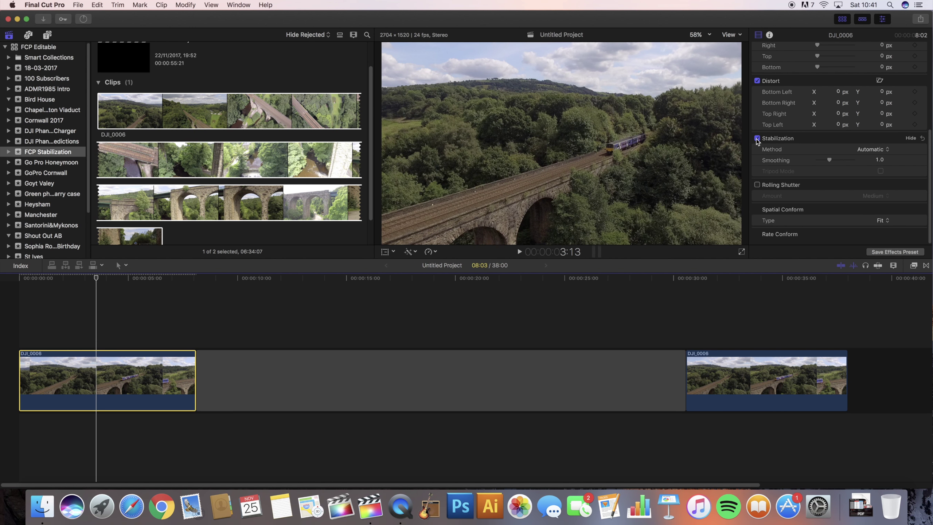
left_click(84, 20)
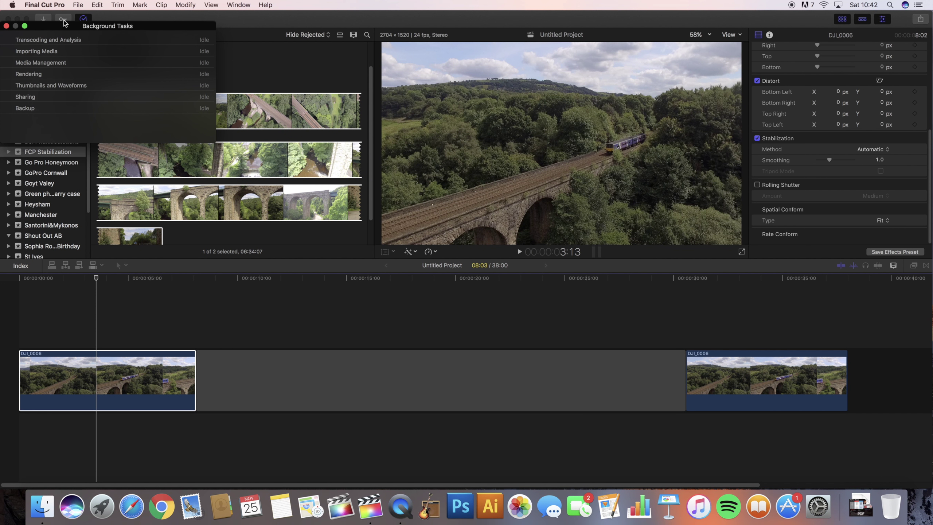
Close Background Tasks and bring up the Stabilization Method choices, leaving Automatic set
left_click(6, 26)
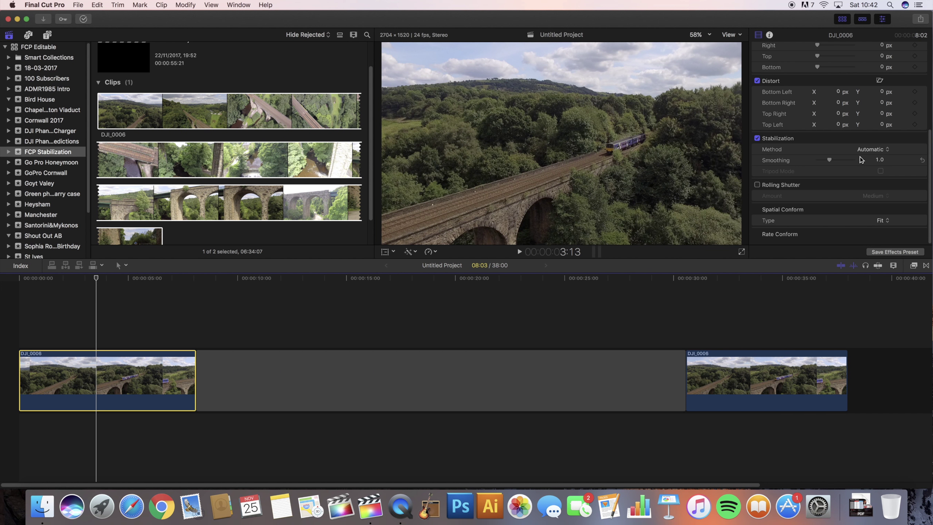
left_click(873, 151)
left_click(73, 280)
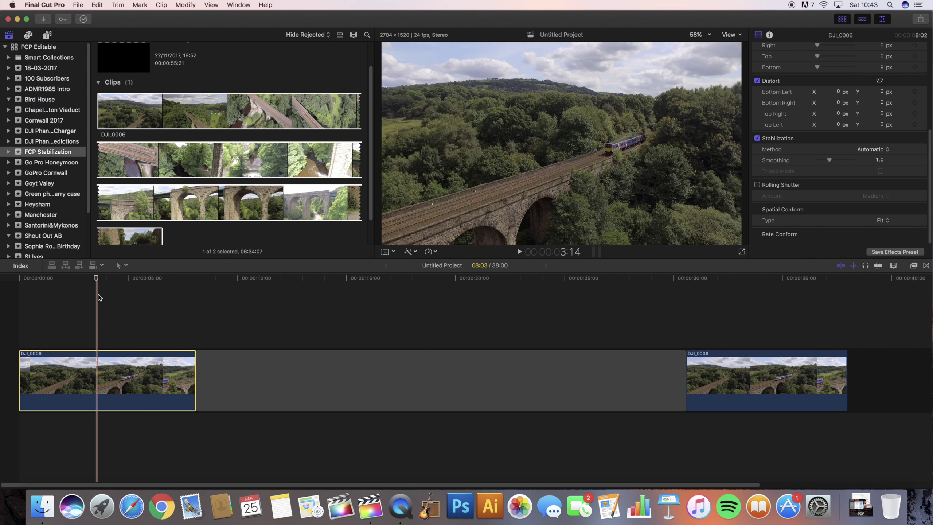
left_click(870, 151)
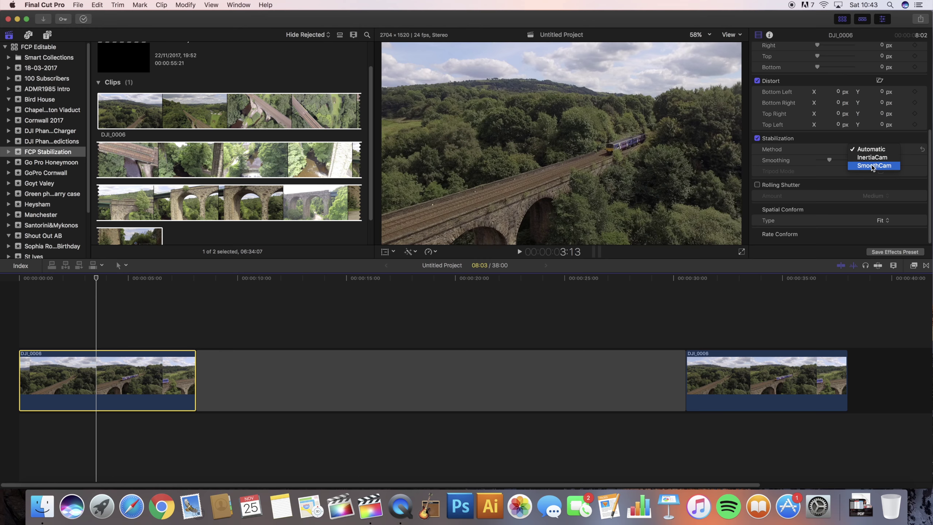
Keep Automatic as the stabilization method and play the stabilized clip from the start
left_click(857, 151)
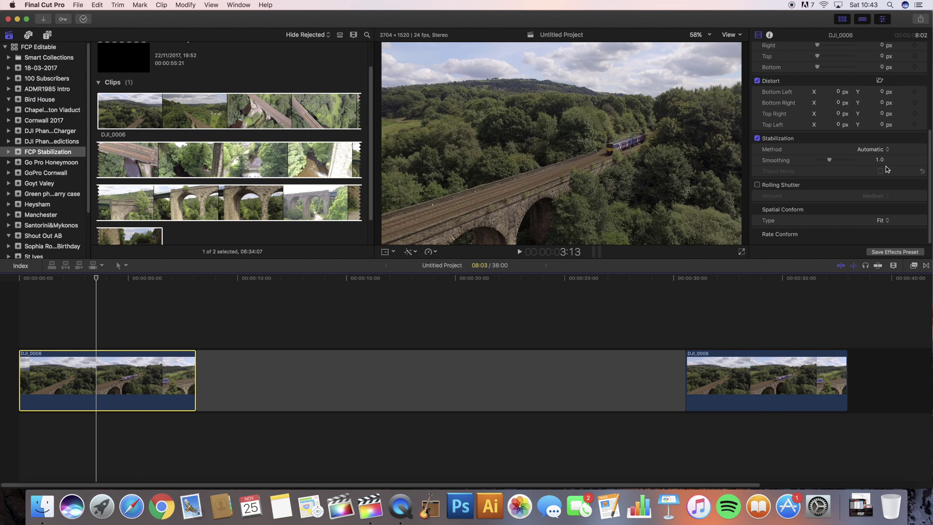
left_click(24, 289)
key("space")
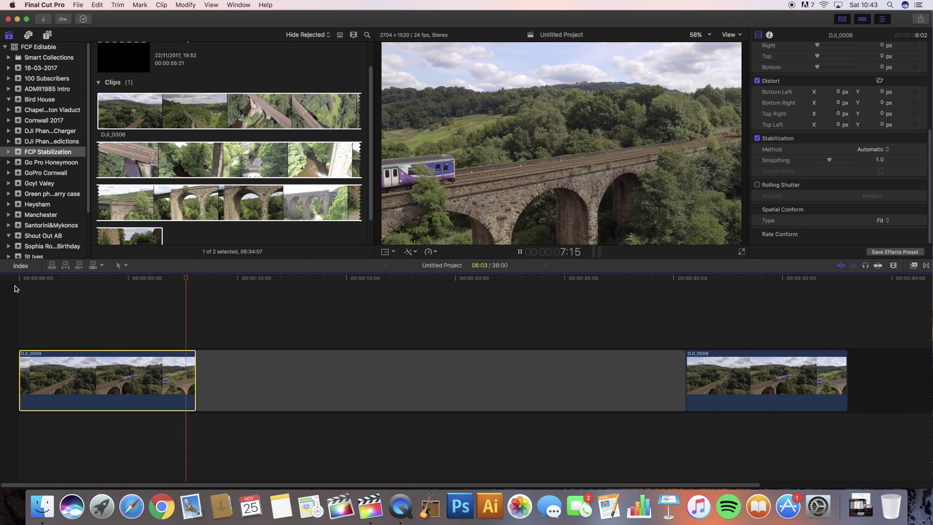
Raise the first clip's stabilization Smoothing to 2.0 and replay it from the start
key("space")
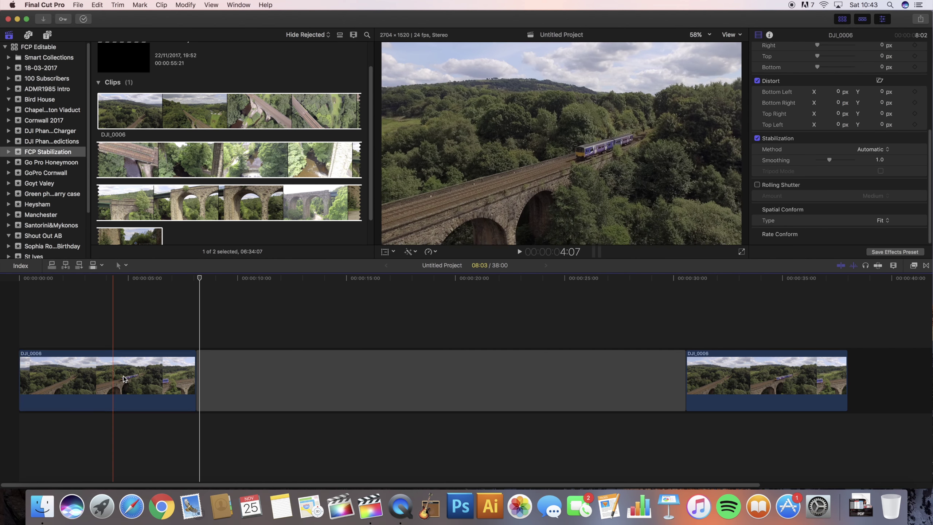
left_click(113, 378)
scroll(818, 175, "up", 5)
scroll(818, 175, "down", 5)
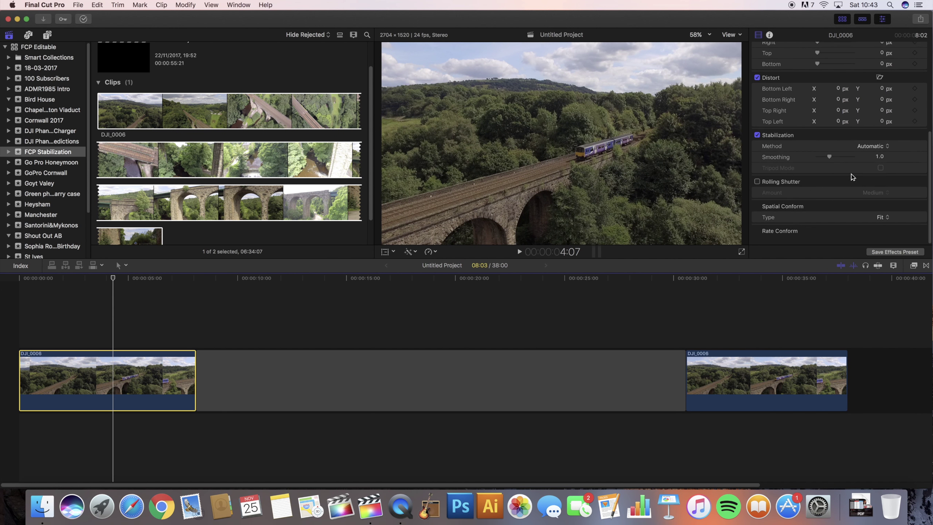
left_click(880, 160)
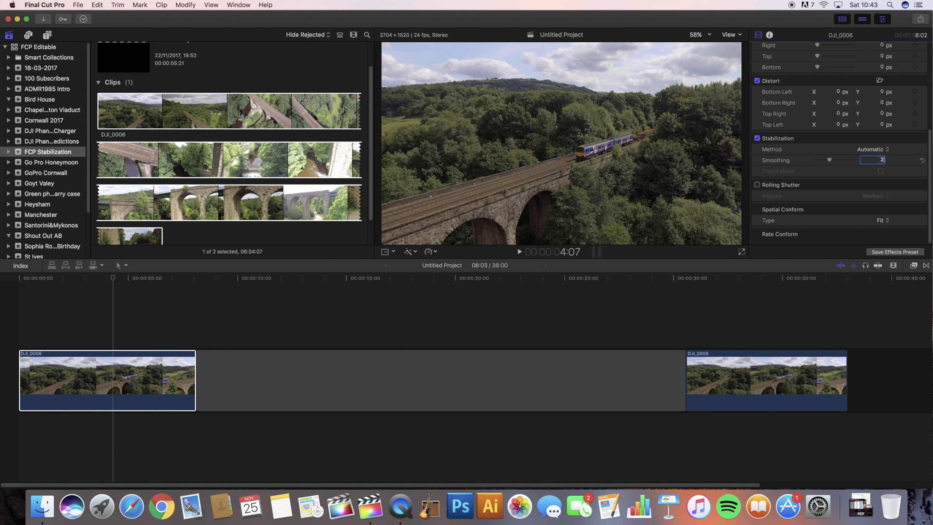
key("Return")
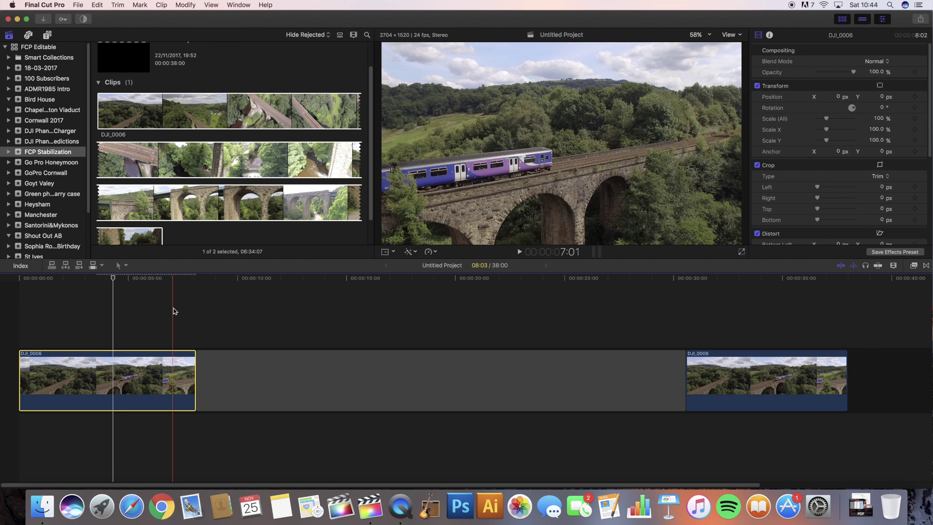
left_click(19, 282)
key("space")
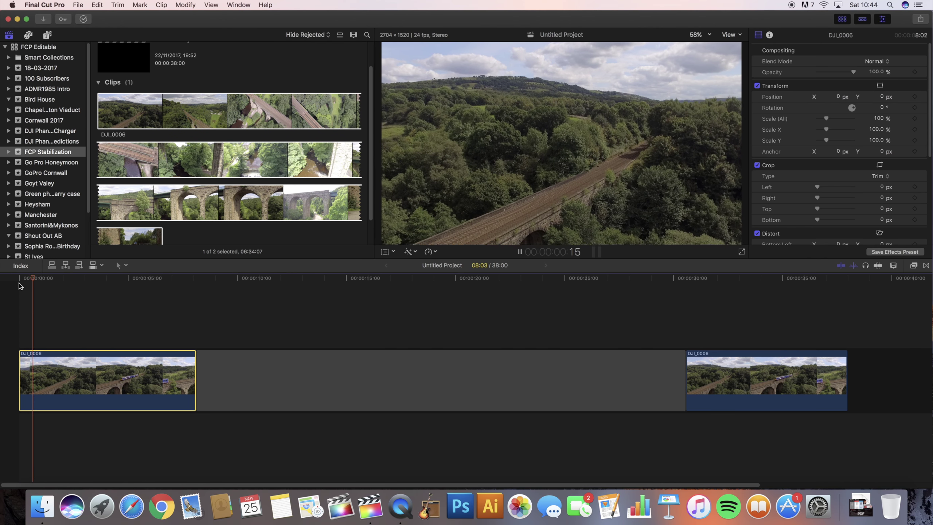